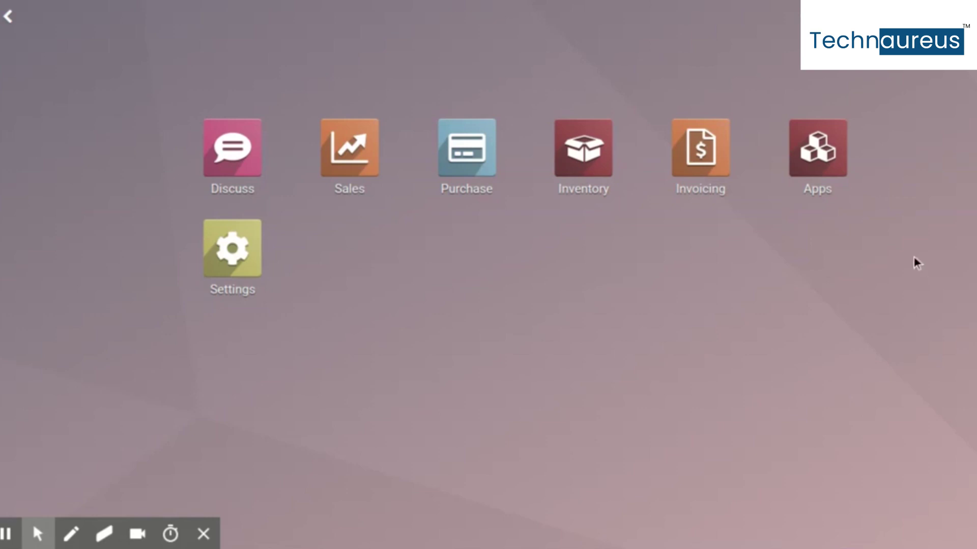
Search Apps by module for 'catchw8', then replace it with a 'catch' module filter showing 15 CatchWeight apps.
left_click(822, 158)
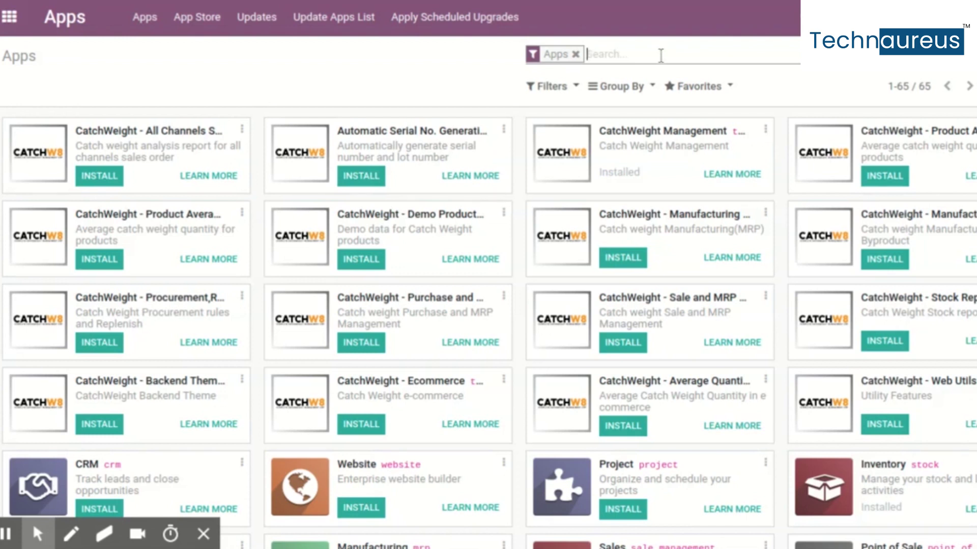
type("catc")
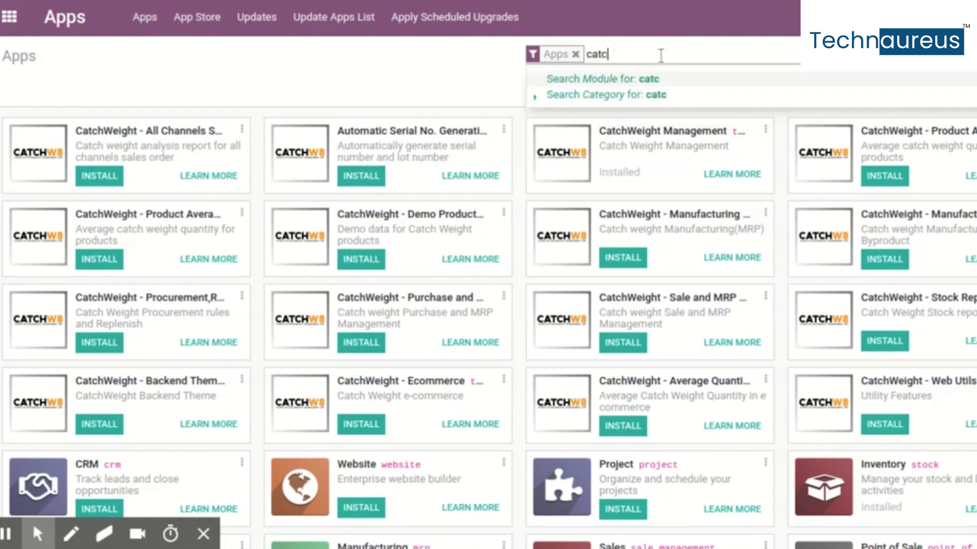
type("hw8")
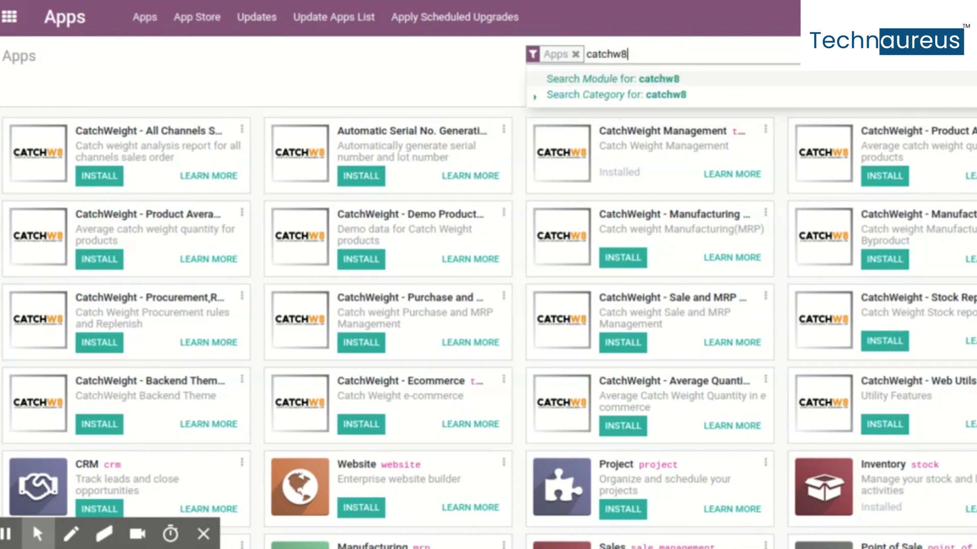
left_click(647, 76)
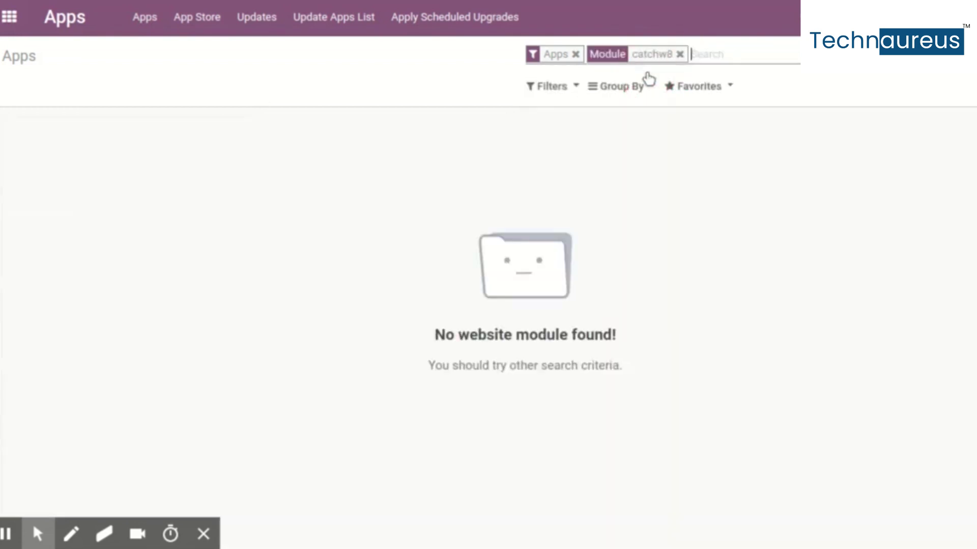
left_click(679, 59)
type("ca")
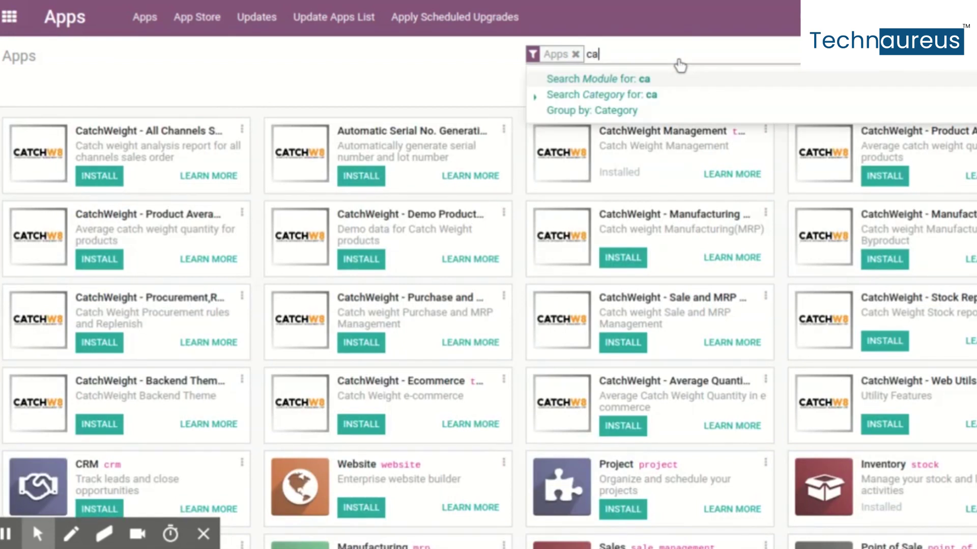
type("tch")
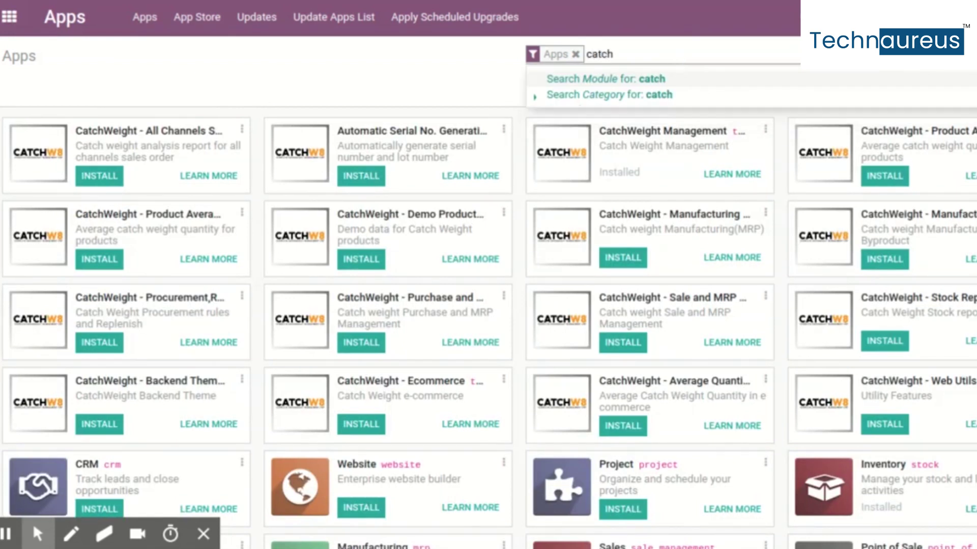
left_click(650, 81)
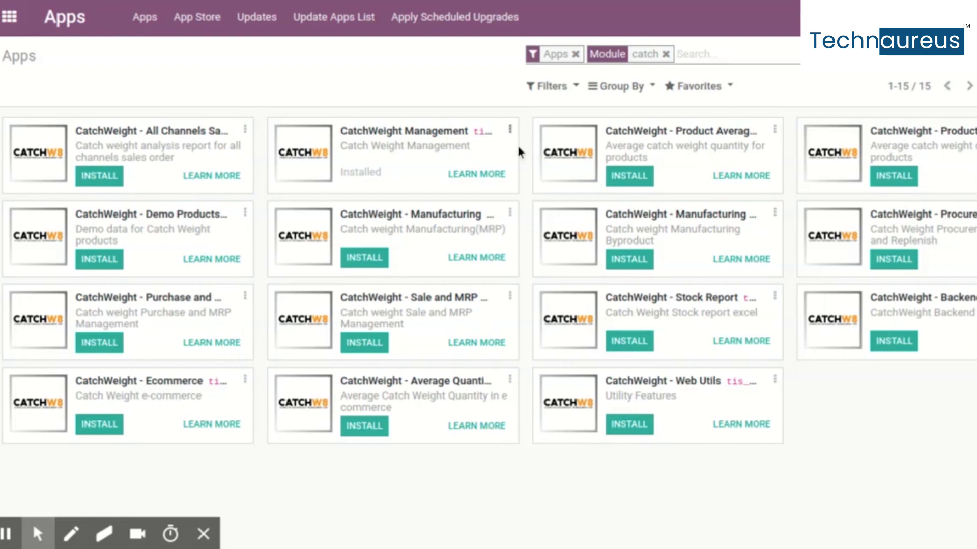
Open Module Info for CatchWeight Management (version 12.0.2.2.5) and scroll through its features and reports.
left_click(510, 129)
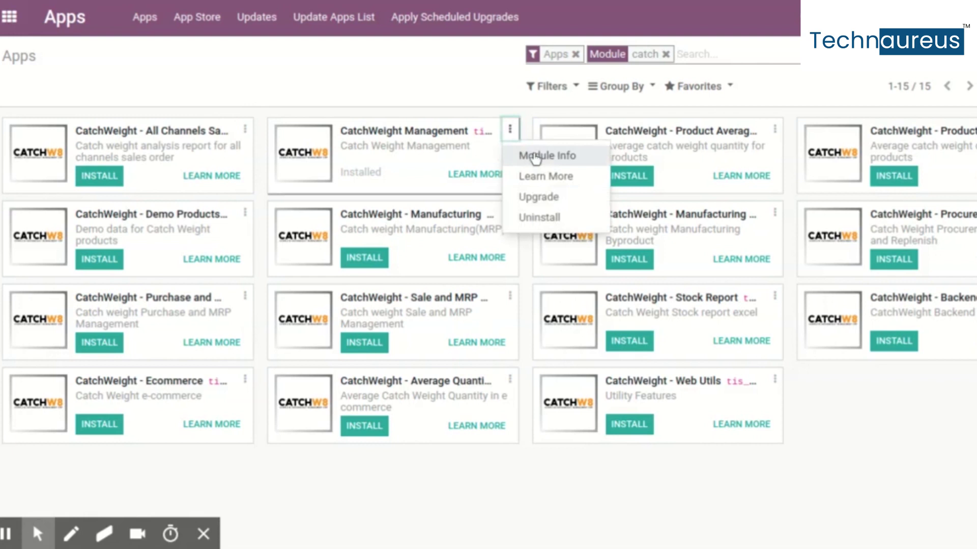
left_click(529, 156)
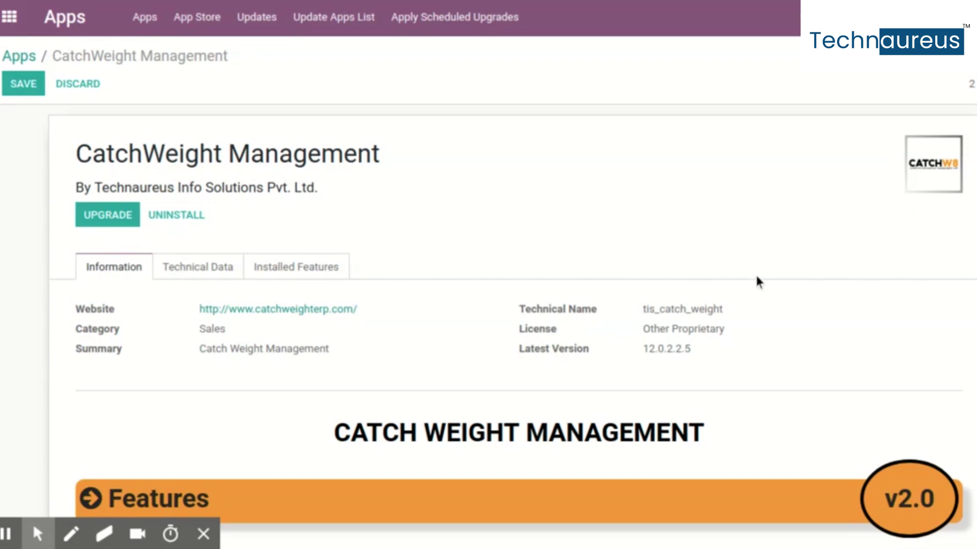
scroll(684, 290, "down", 9)
scroll(684, 290, "up", 1)
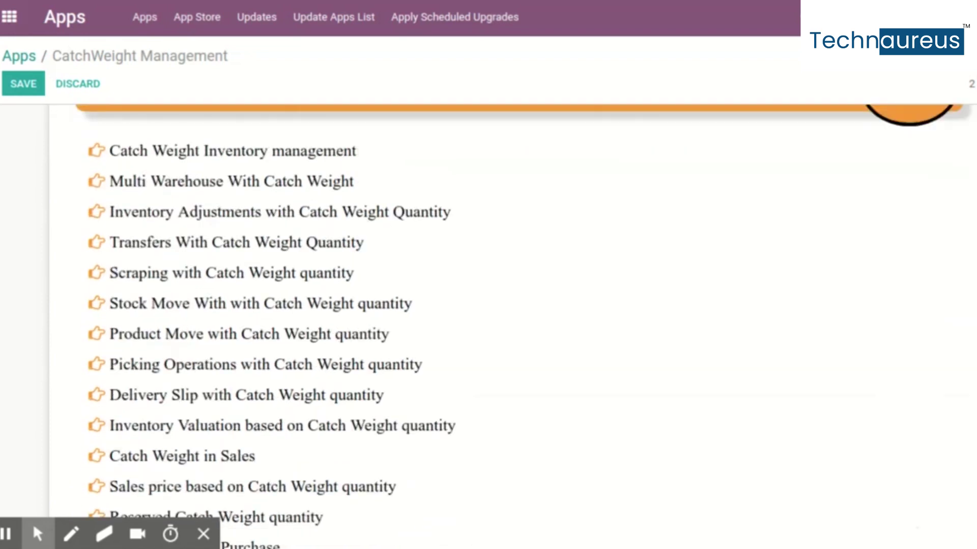
scroll(676, 205, "up", 5)
scroll(675, 205, "down", 9)
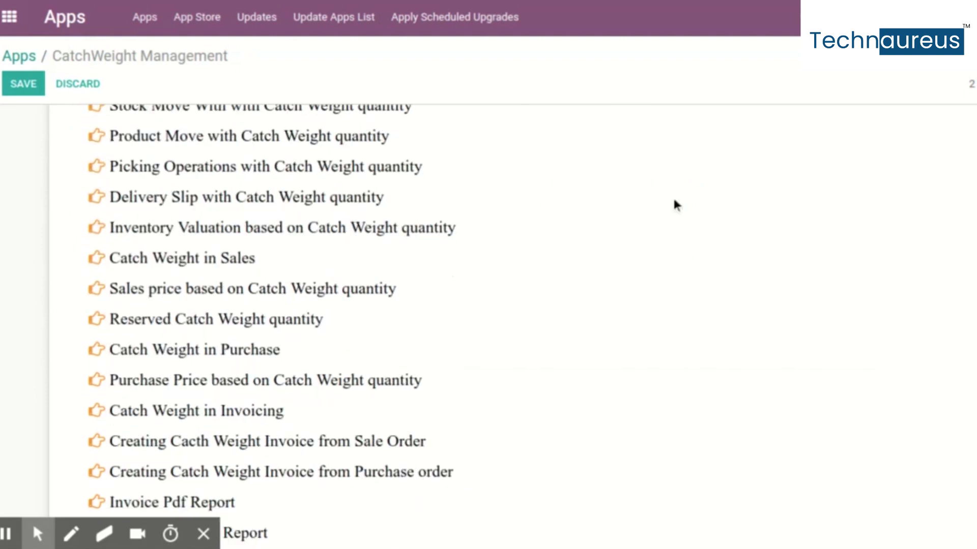
scroll(618, 319, "up", 10)
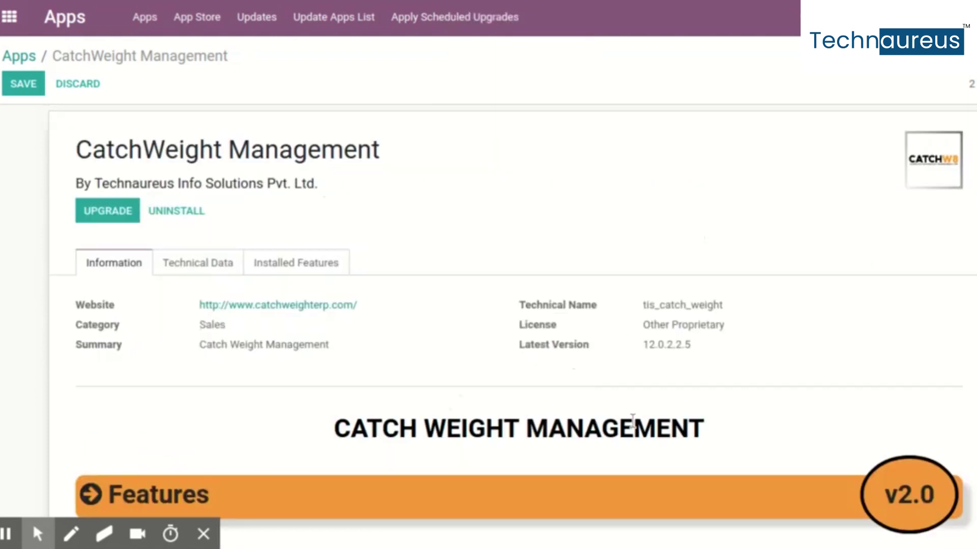
scroll(618, 319, "down", 2)
scroll(519, 305, "down", 13)
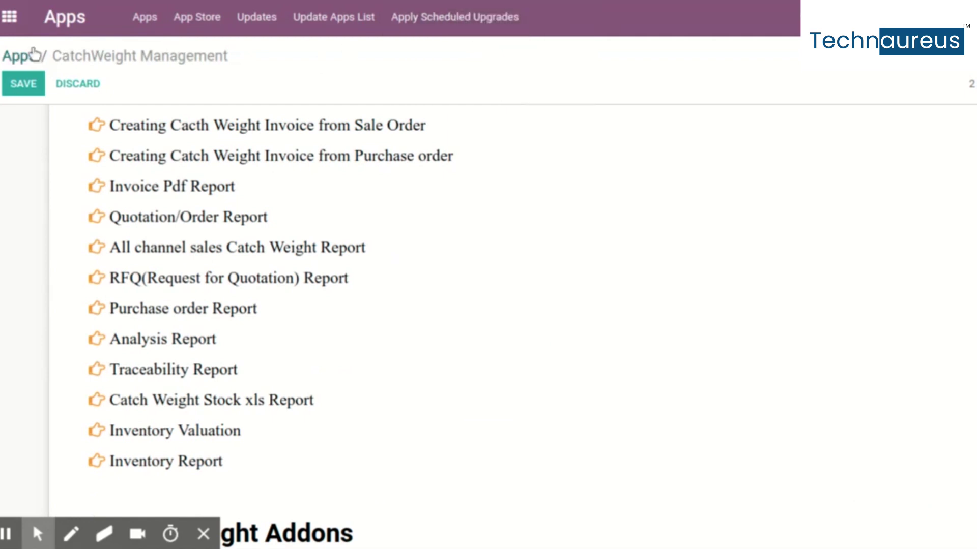
Go to Inventory > Configuration > Settings and jump to the CatchW8 section to review its options.
left_click(19, 57)
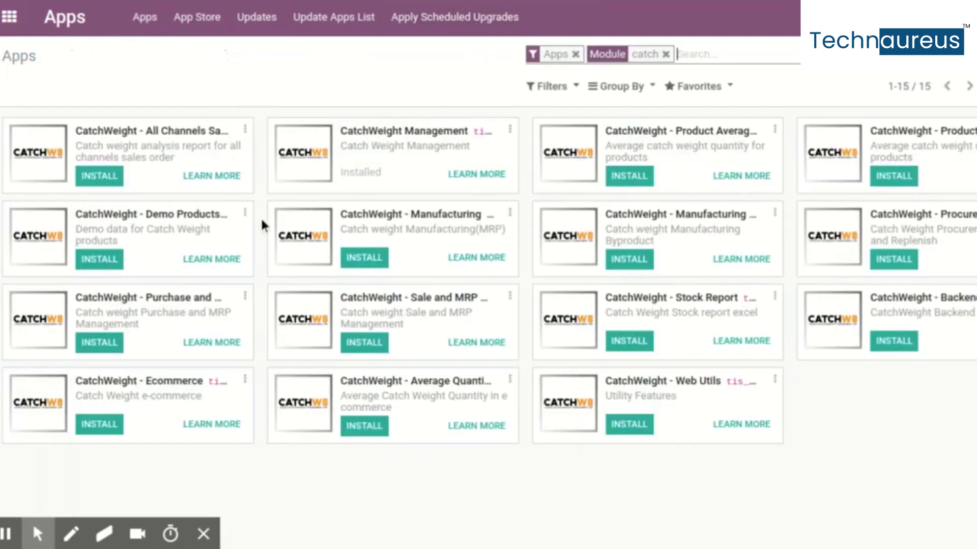
left_click(10, 18)
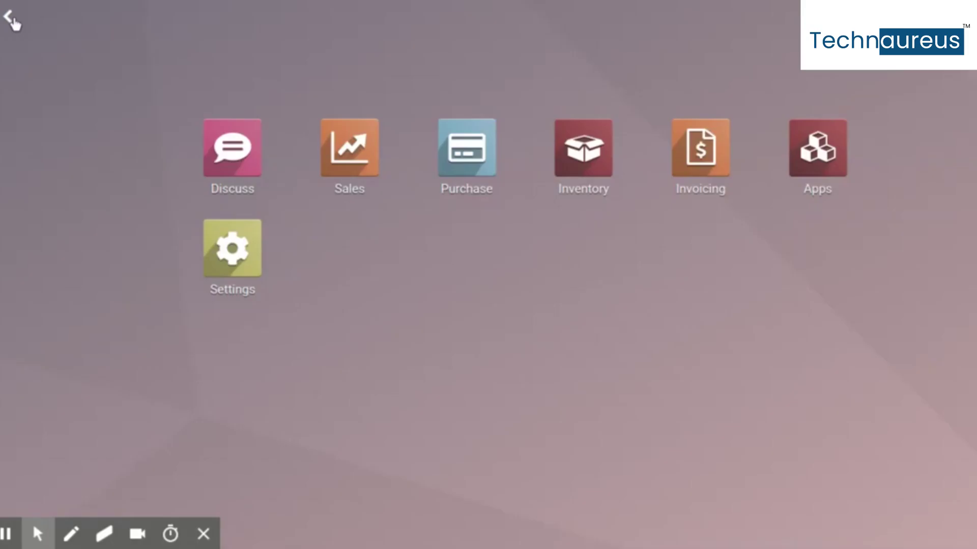
left_click(584, 150)
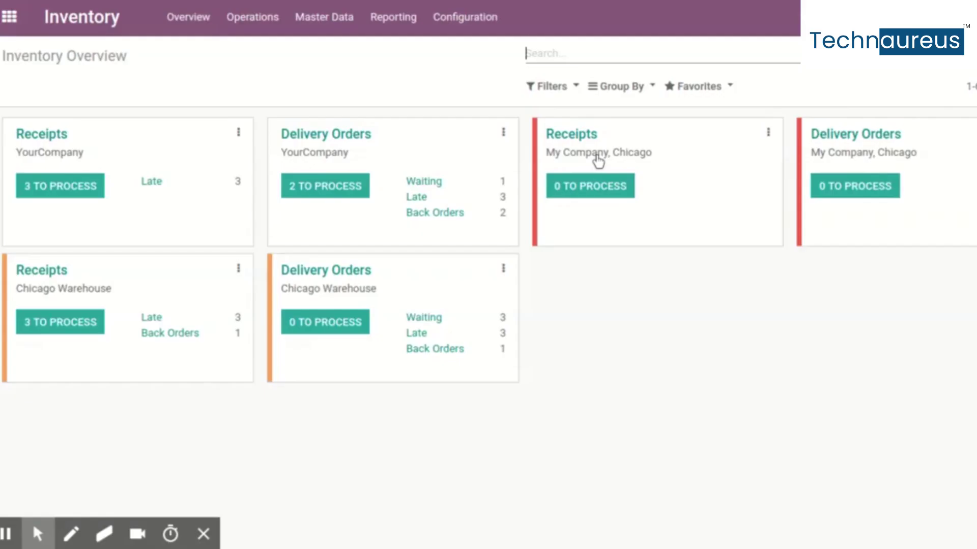
left_click(492, 19)
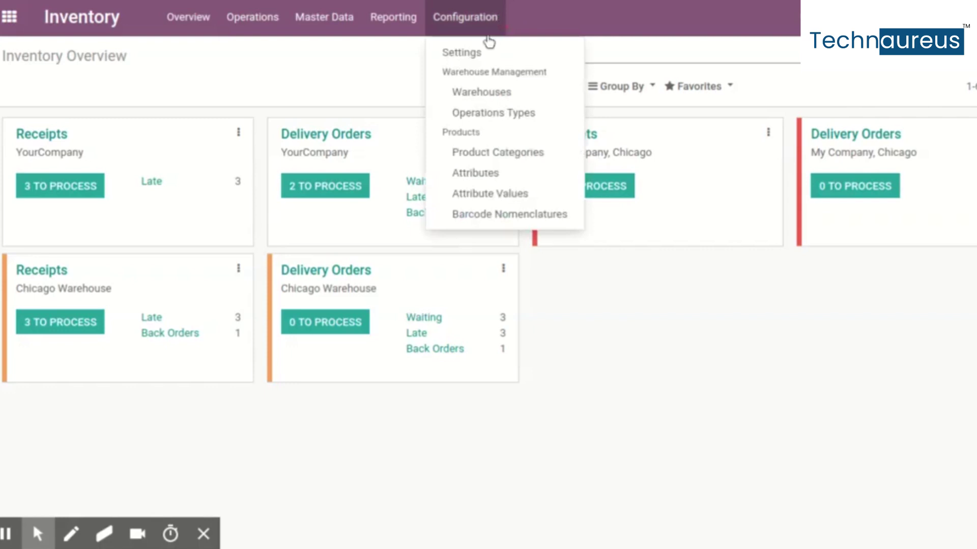
left_click(488, 53)
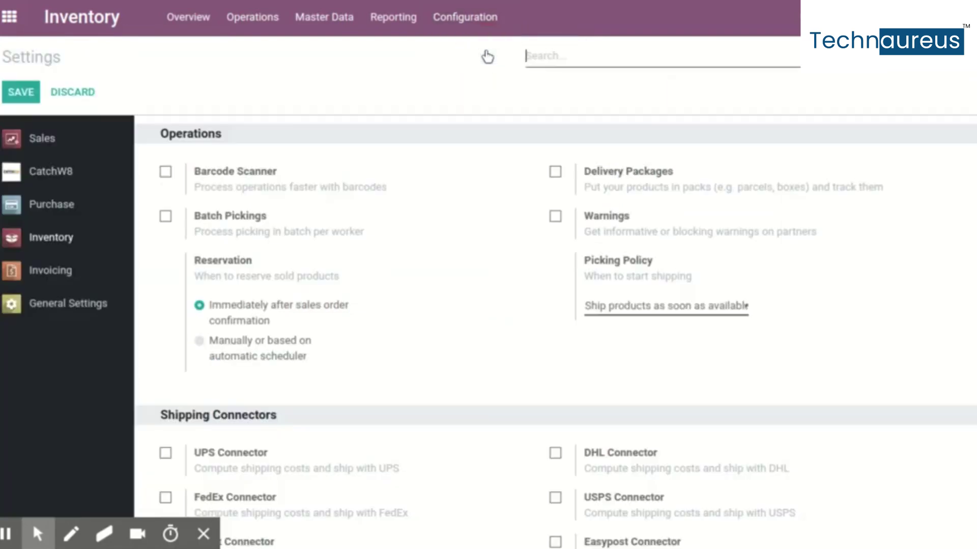
left_click(65, 171)
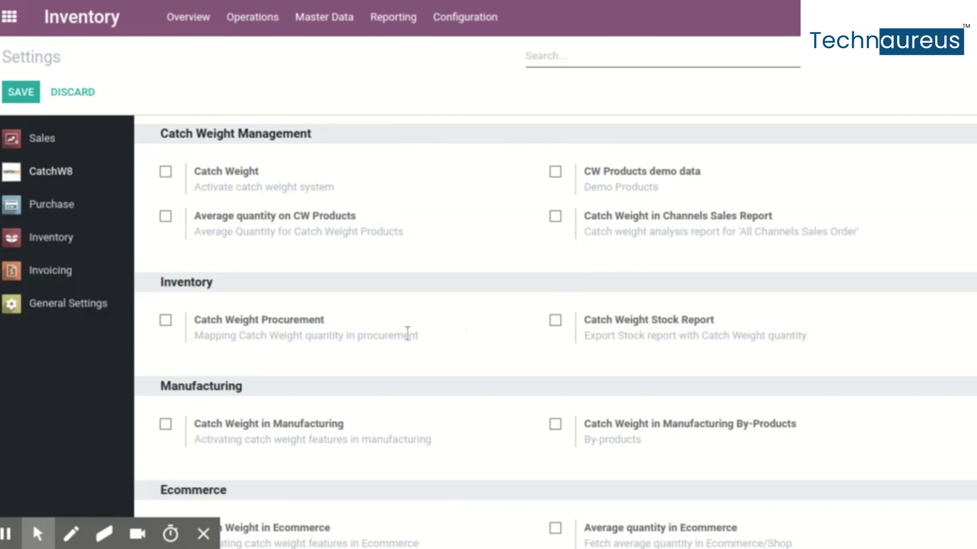
scroll(373, 338, "down", 1)
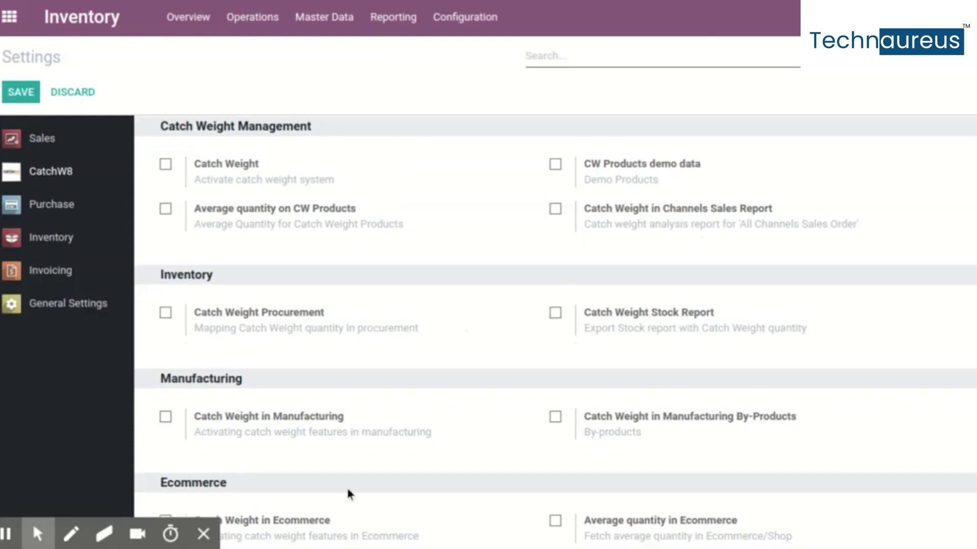
scroll(463, 437, "up", 1)
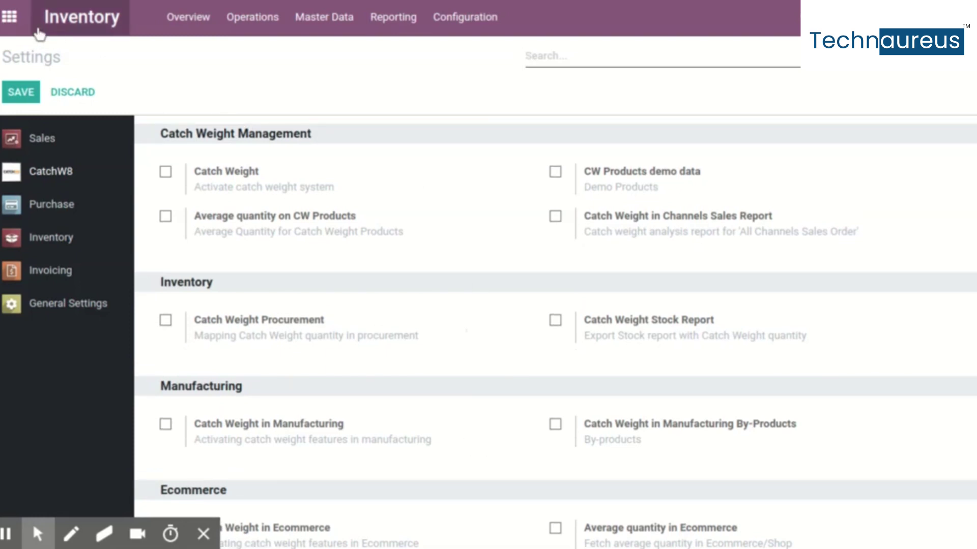
Return to the full Apps list of 65 modules and show CatchWeight Management's actions menu.
left_click(10, 19)
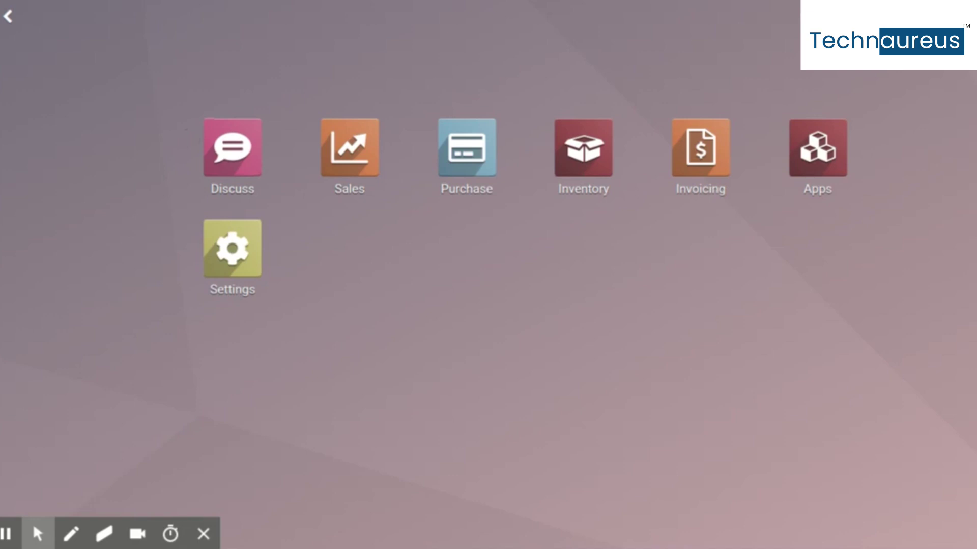
left_click(812, 179)
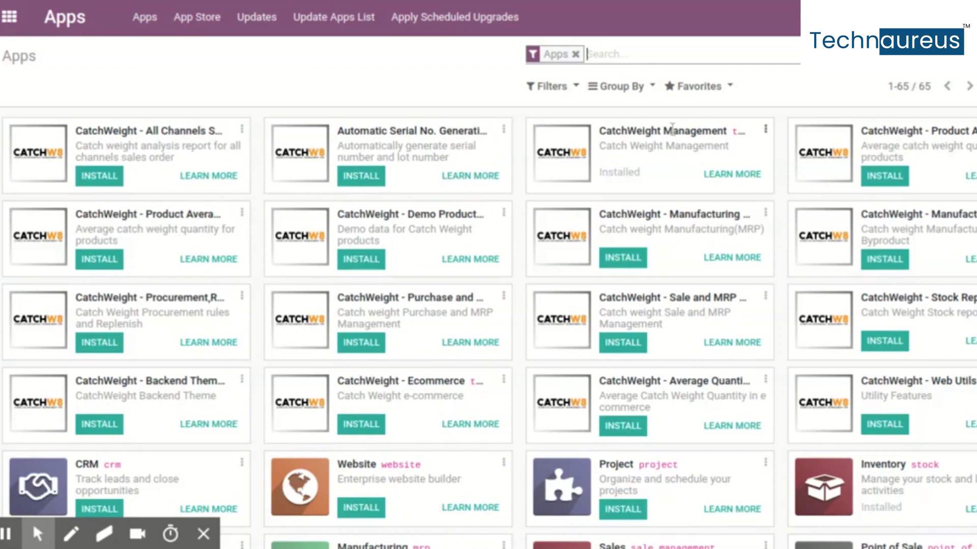
left_click(766, 132)
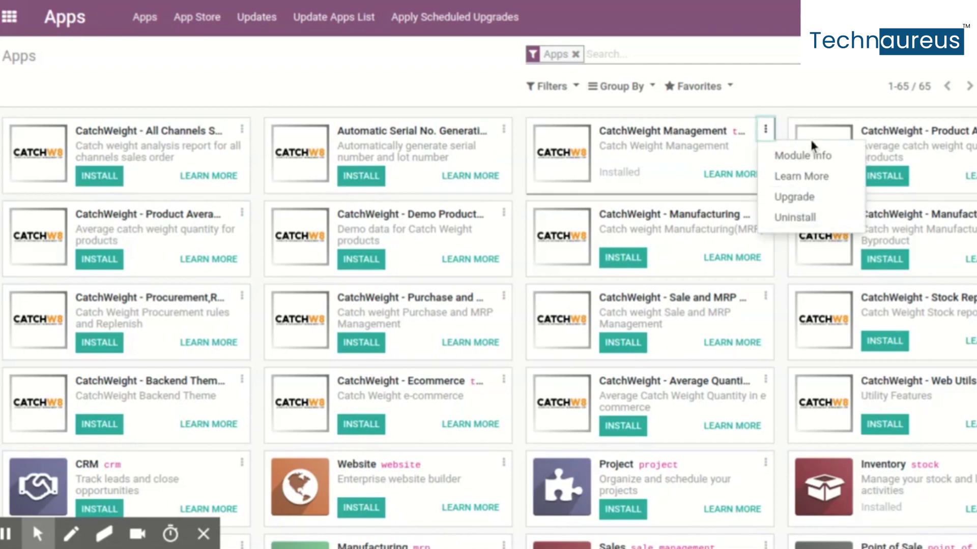
Open CatchWeight Management's Module Info and scroll down to the Help and Support contact links.
left_click(812, 156)
scroll(624, 276, "down", 10)
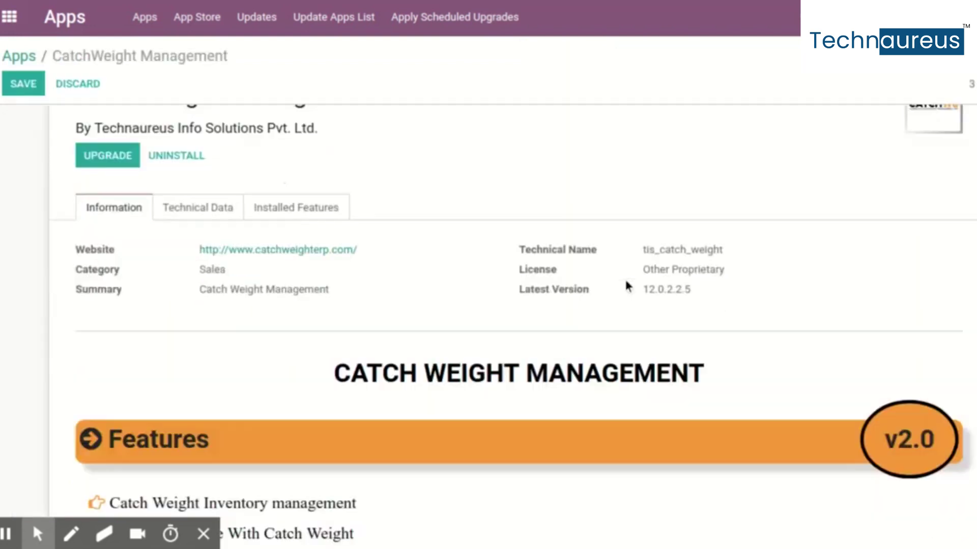
scroll(584, 367, "down", 20)
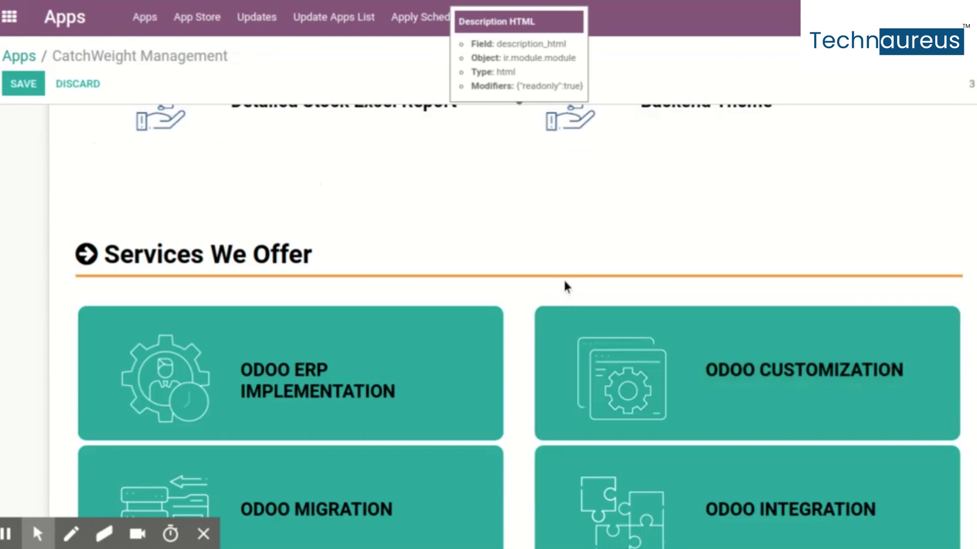
scroll(563, 277, "down", 5)
scroll(563, 277, "down", 8)
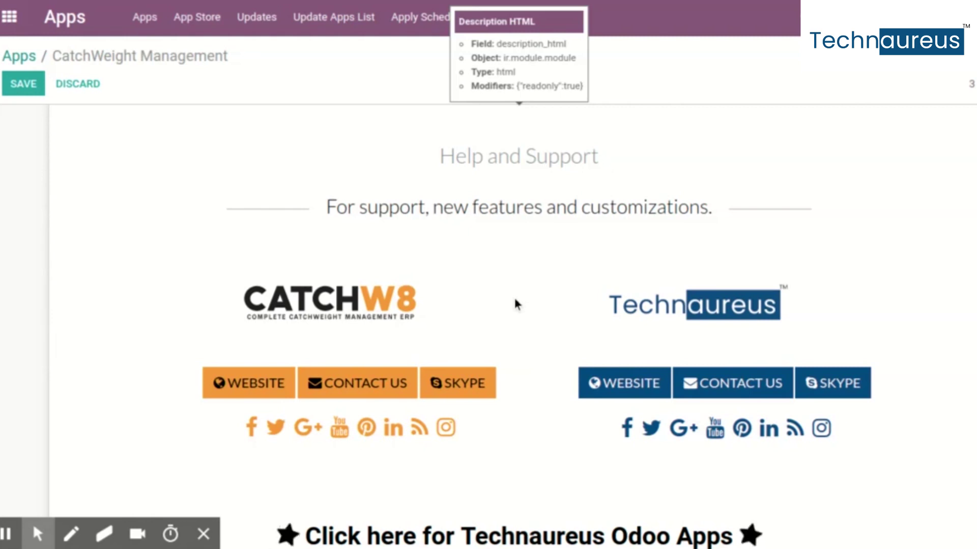
scroll(514, 300, "down", 1)
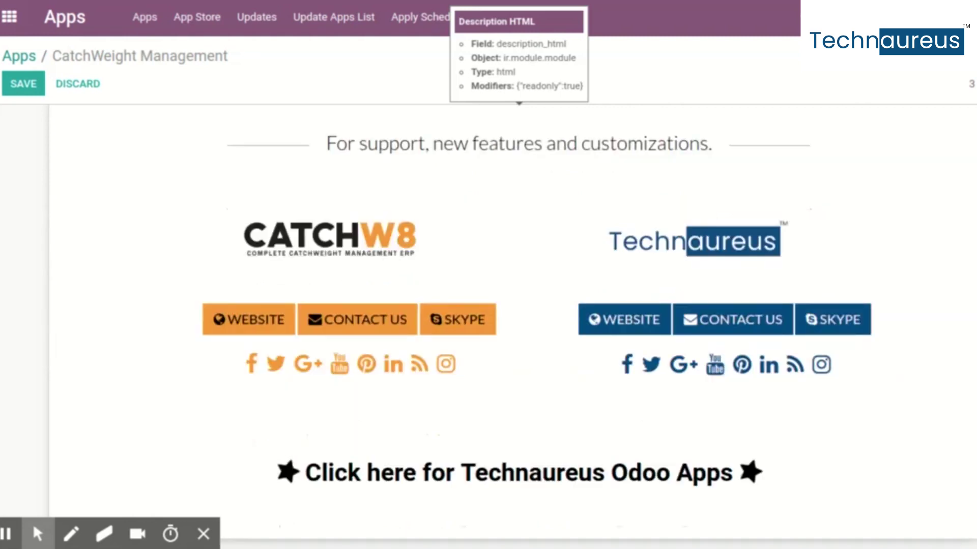